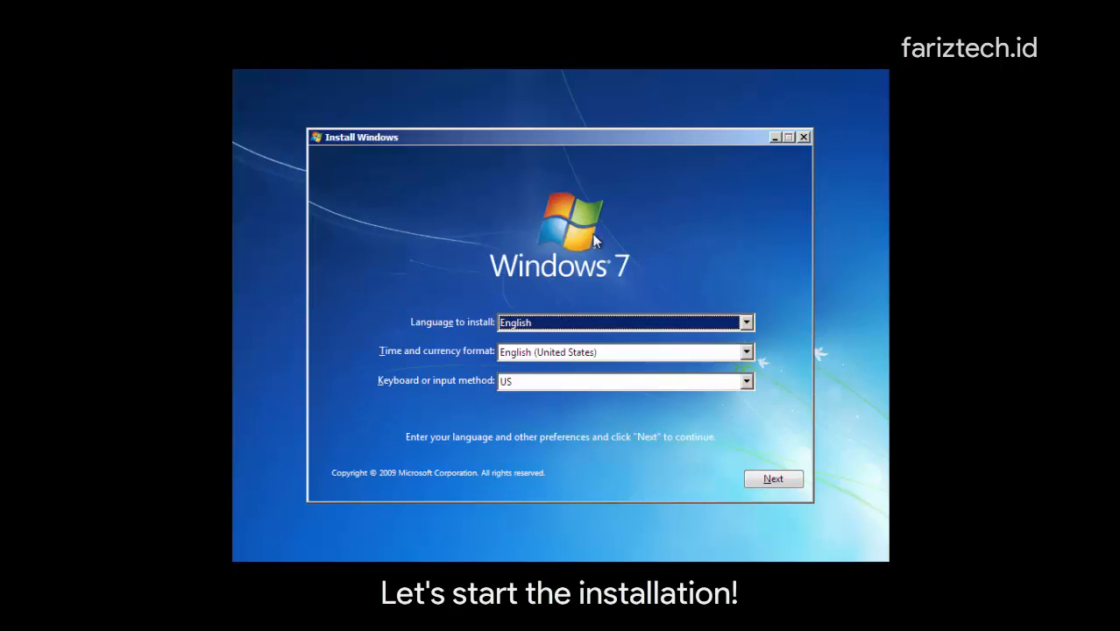
# - Start the Windows 7 installation with the English, English (United States) and US keyboard settings, and accept the license terms
pyautogui.click(774, 482)
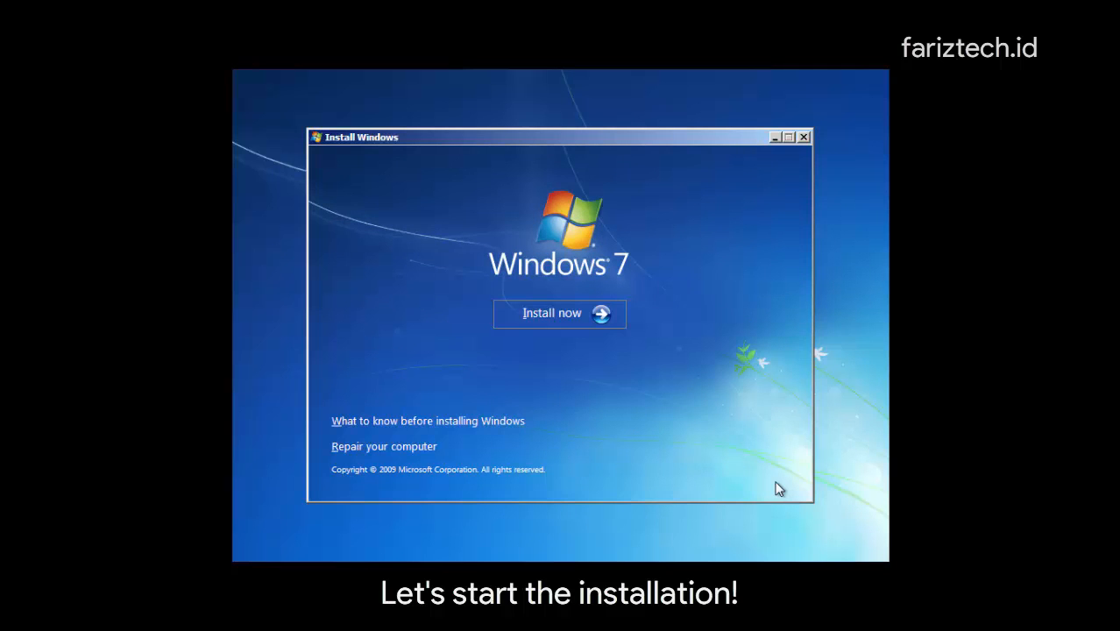
pyautogui.click(597, 321)
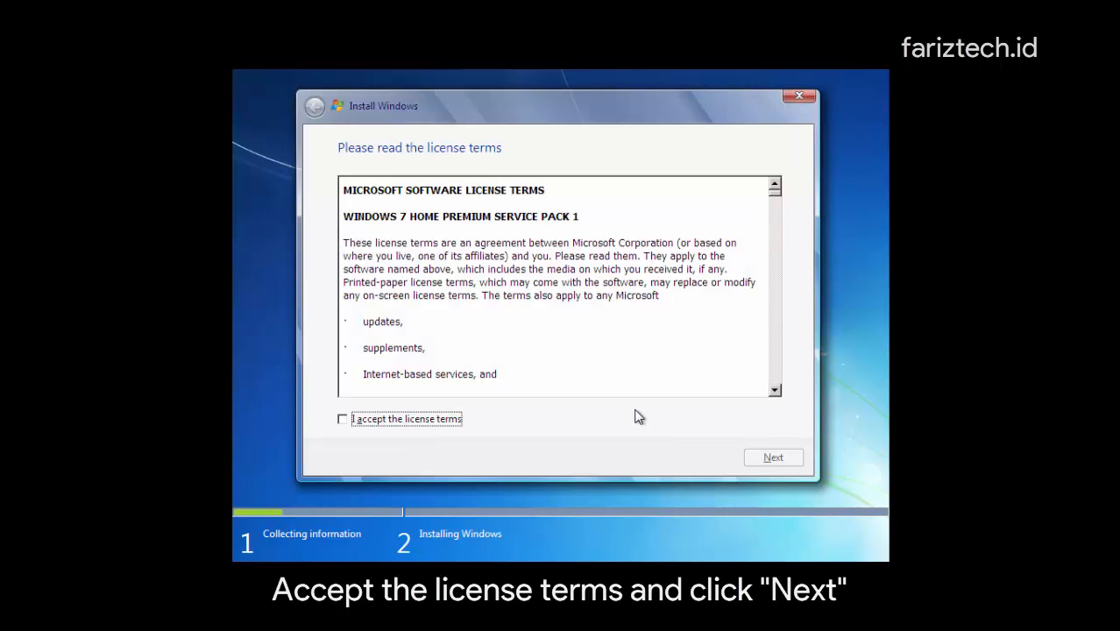
pyautogui.click(342, 421)
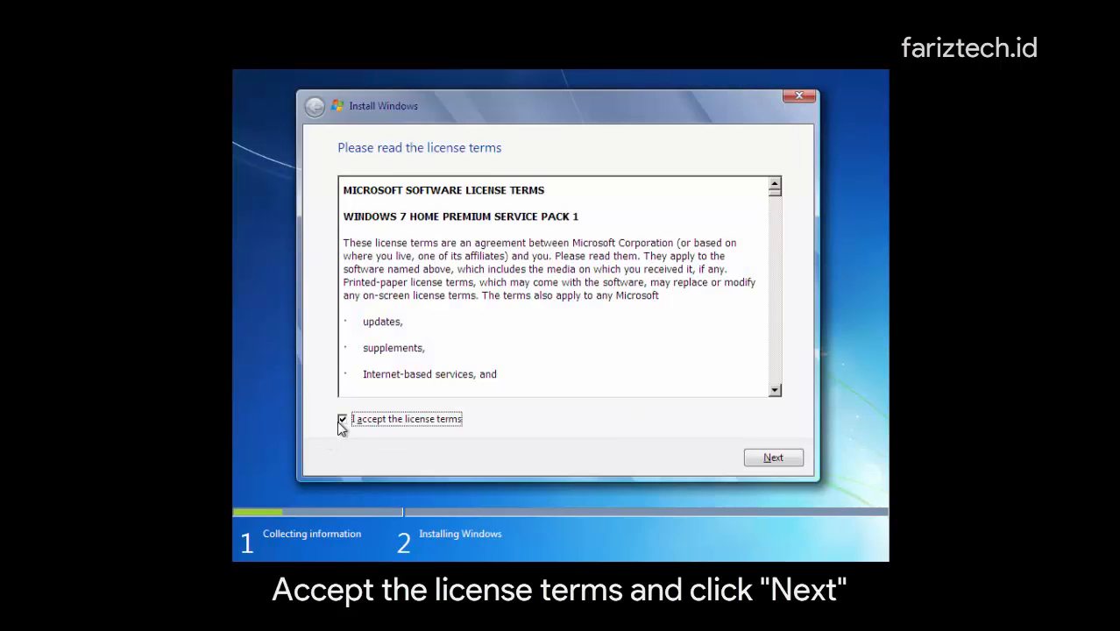
pyautogui.click(794, 463)
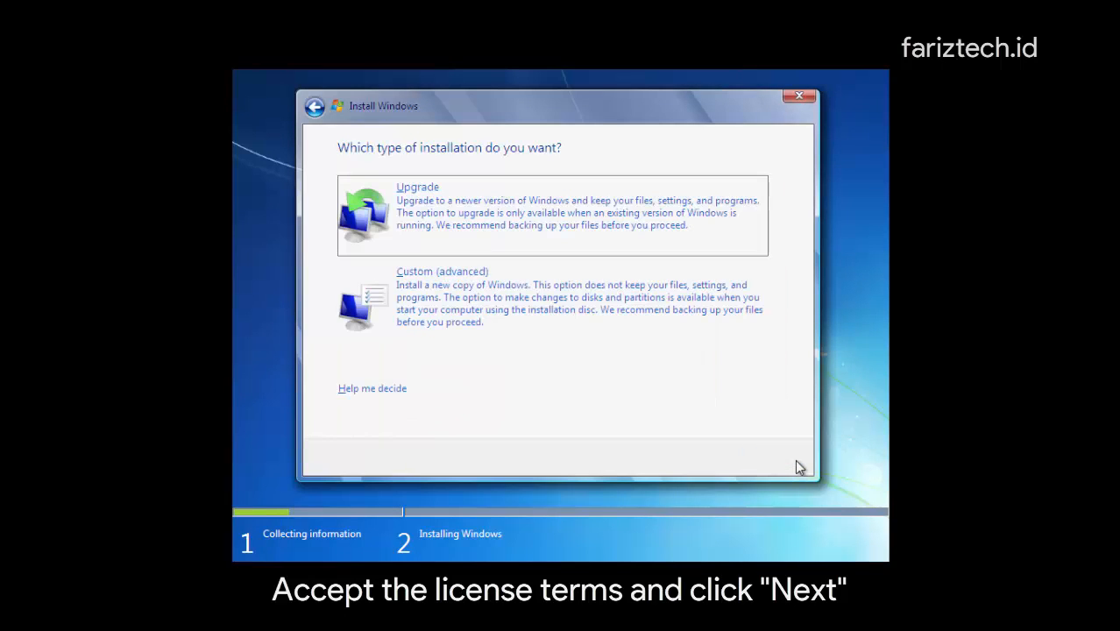
# - Choose a custom installation, create a 15360 MB partition from Disk 0's unallocated space, and install Windows on Disk 0 Partition 2
pyautogui.click(455, 304)
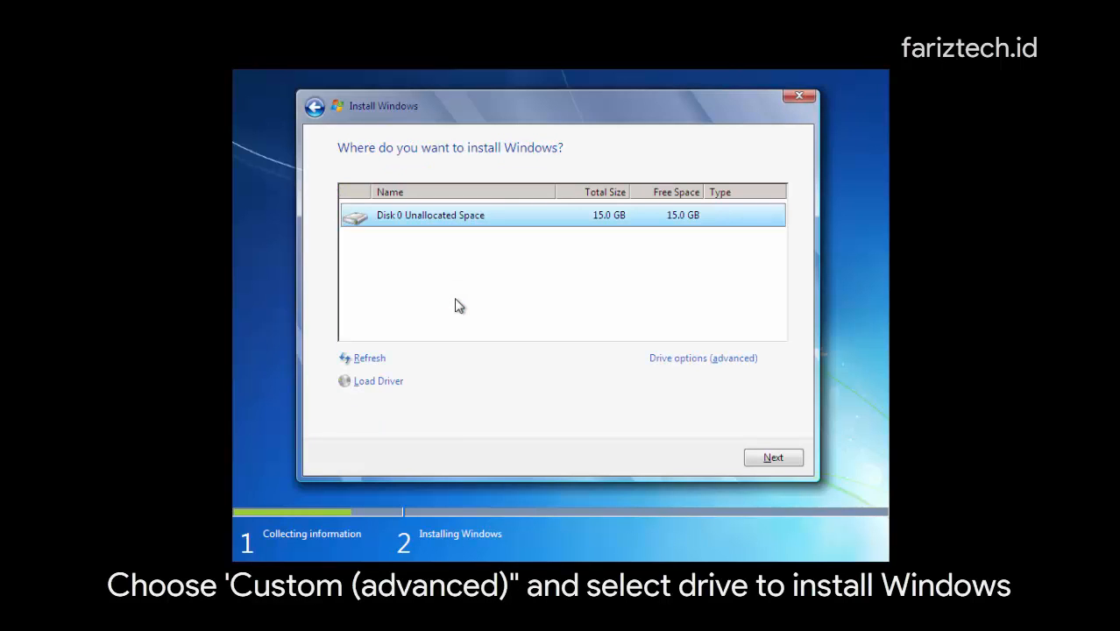
pyautogui.click(672, 359)
pyautogui.click(679, 360)
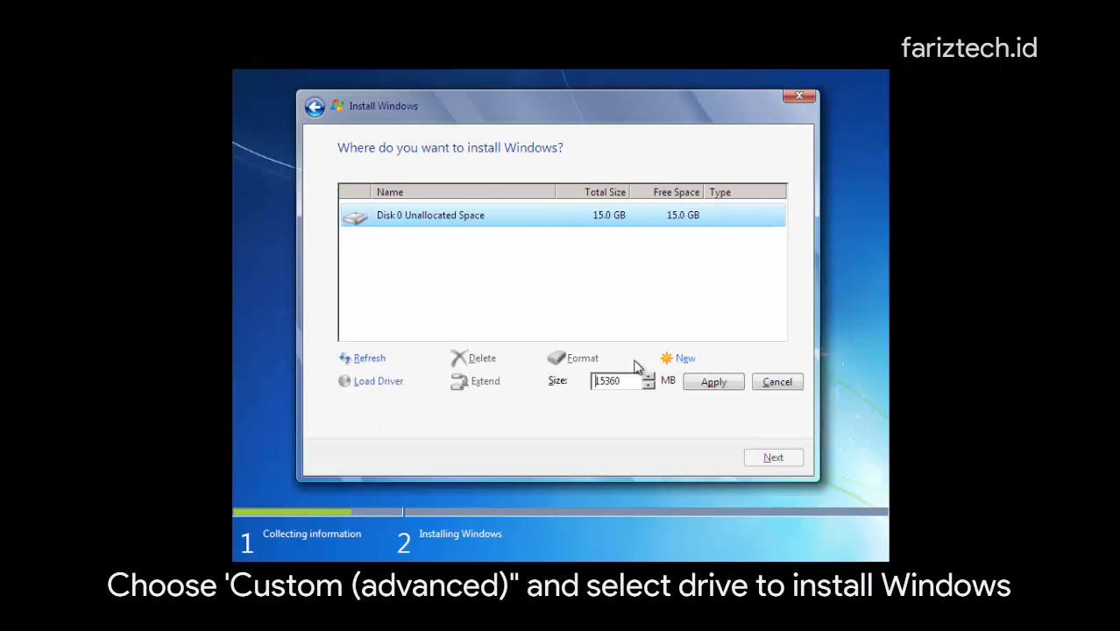
pyautogui.click(710, 382)
pyautogui.click(653, 380)
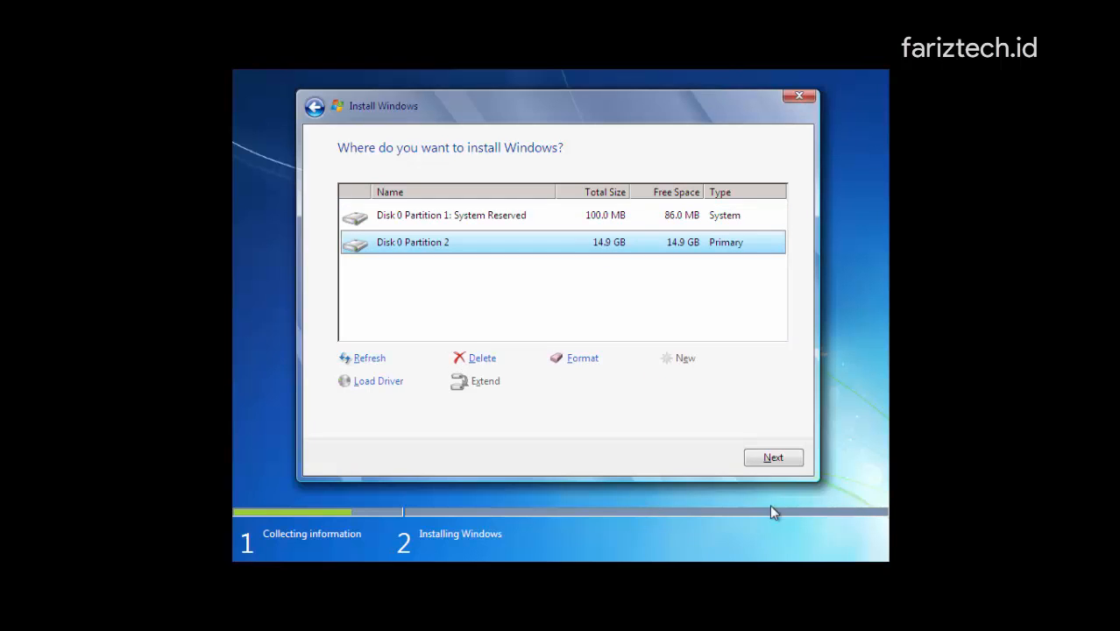
pyautogui.click(788, 461)
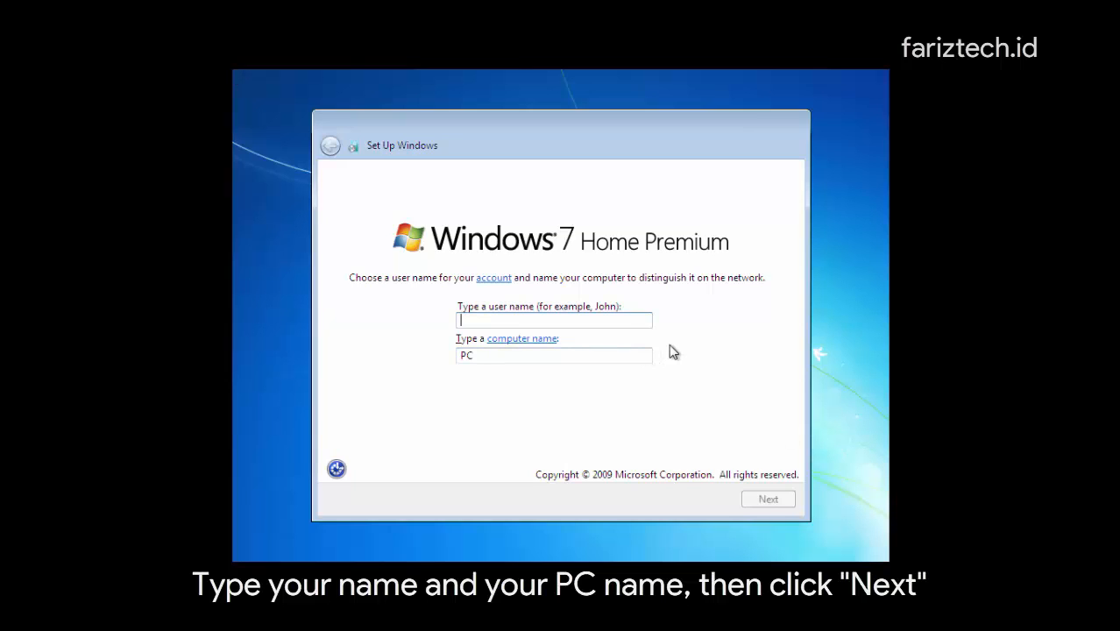
# - Enter the account's user name, accept the suggested computer name, and leave the account password blank
pyautogui.write('Fariz ')
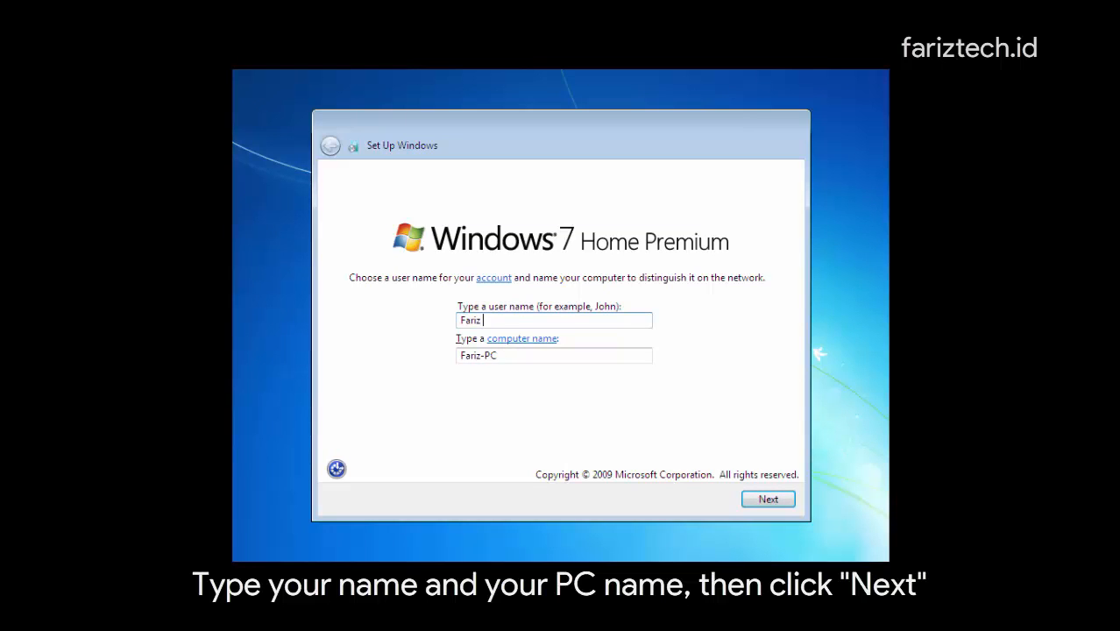
pyautogui.write('Tech')
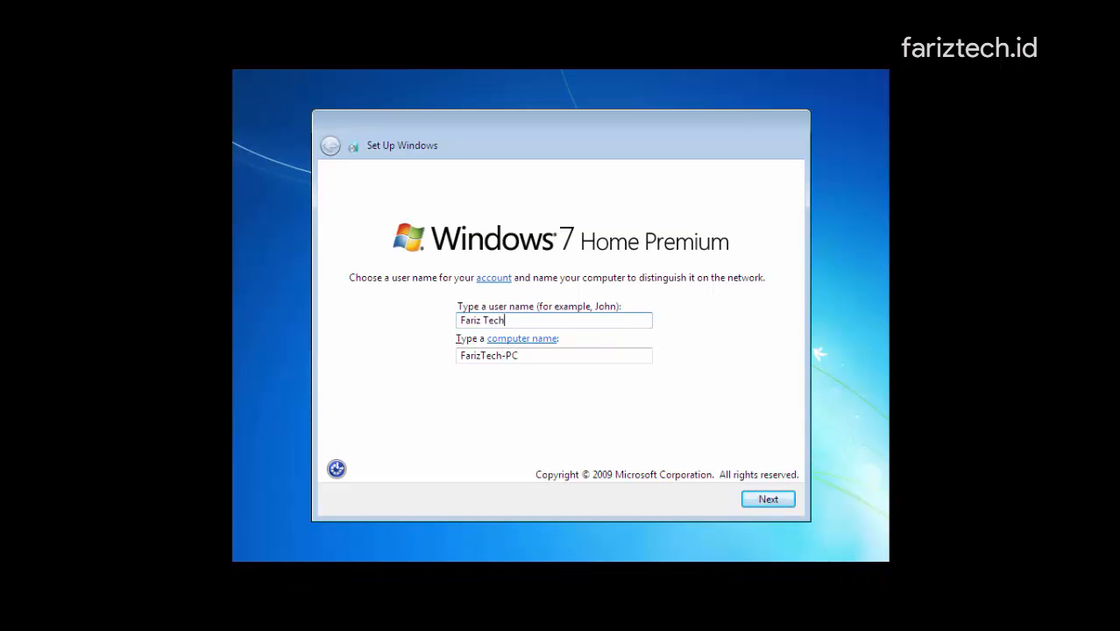
pyautogui.press('Tab')
pyautogui.click(538, 358)
pyautogui.click(791, 504)
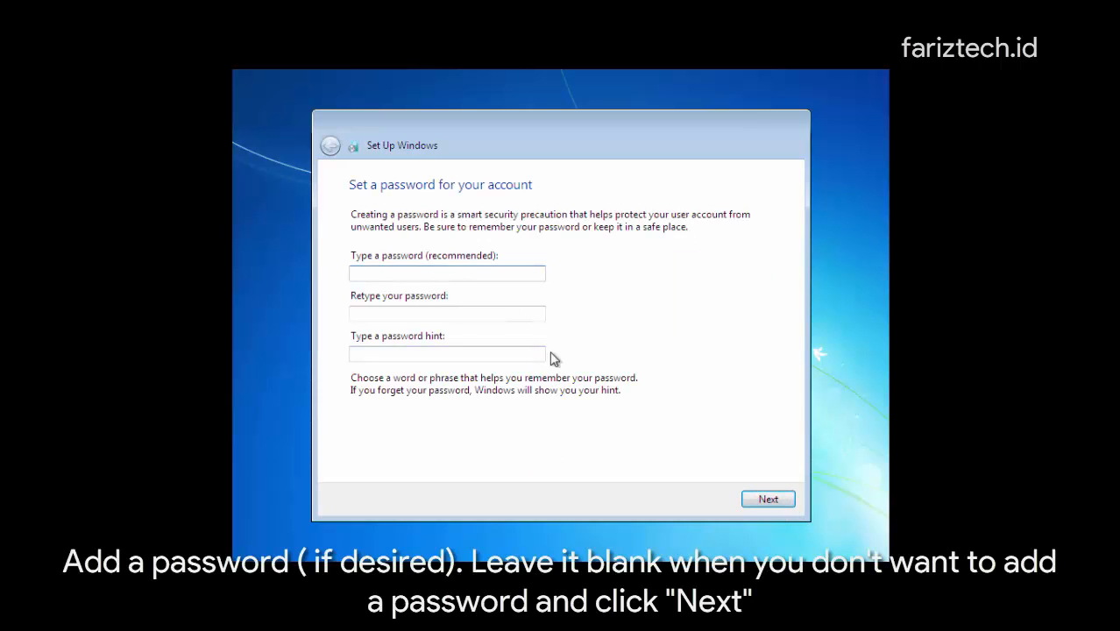
pyautogui.click(782, 501)
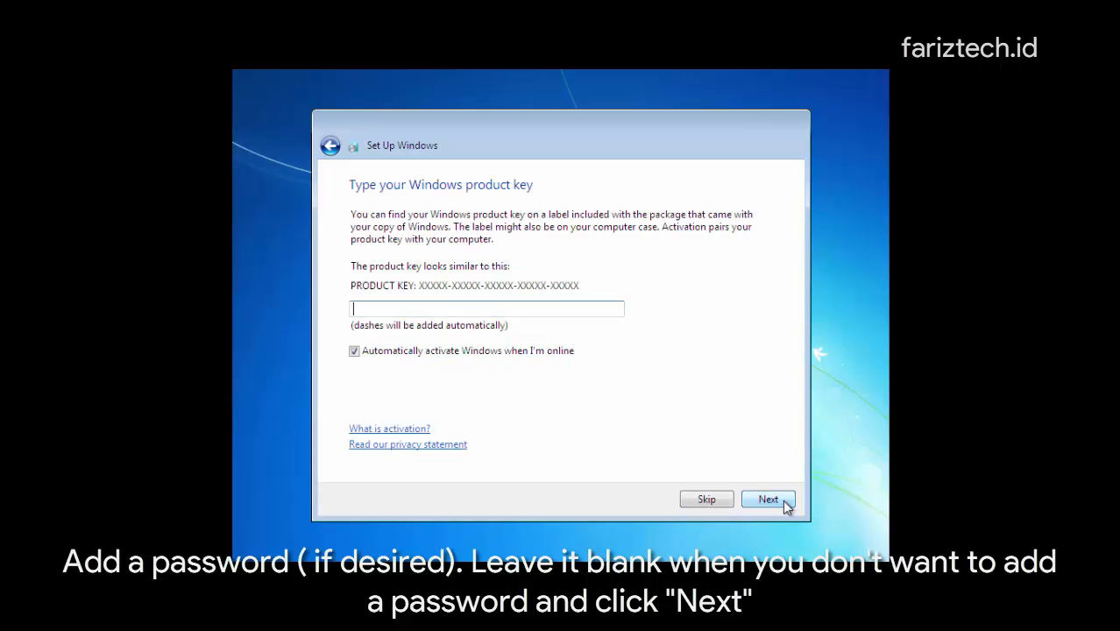
# - Skip the product key with automatic online activation turned off, and use the recommended protection and update settings
pyautogui.click(369, 356)
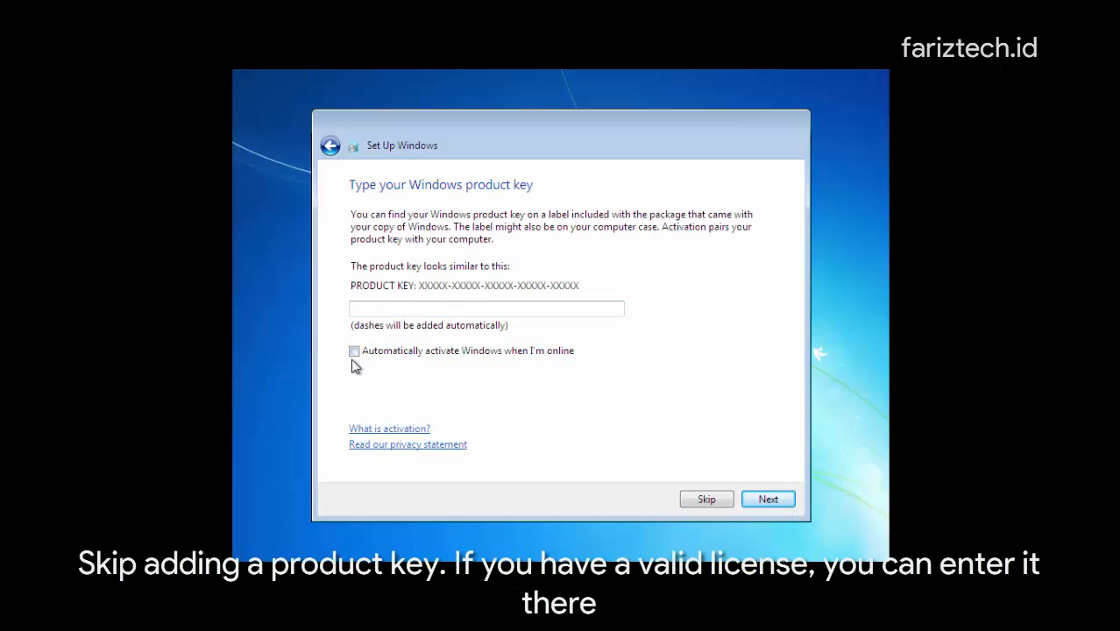
pyautogui.click(701, 499)
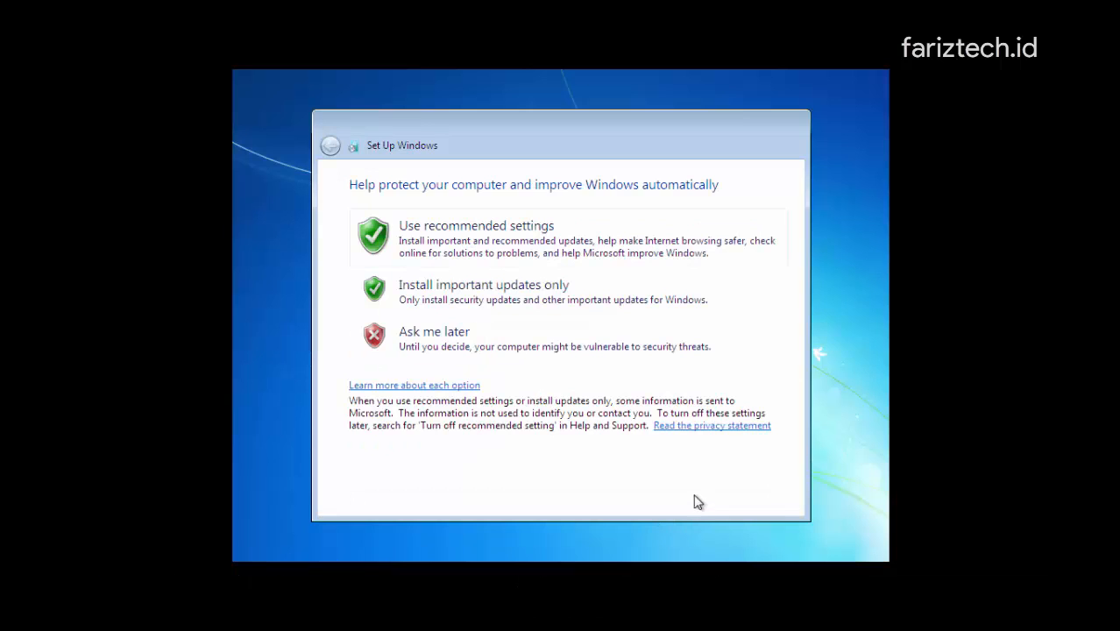
pyautogui.click(587, 260)
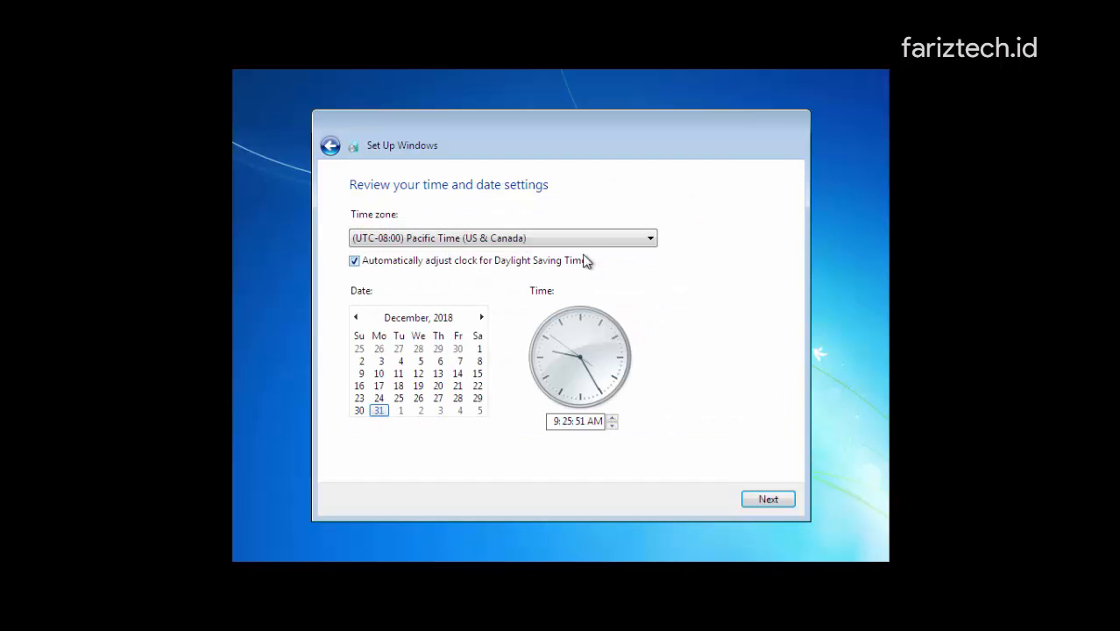
# - Set the time zone to (UTC+07:00) Bangkok, Hanoi, Jakarta and choose Work network as the computer's location
pyautogui.click(587, 240)
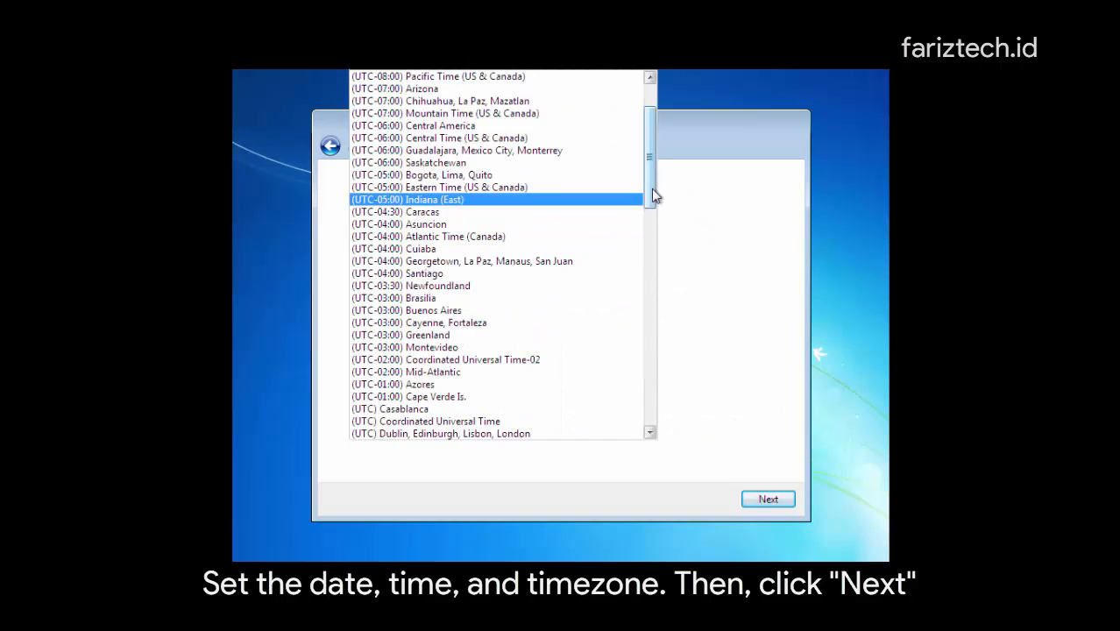
pyautogui.moveTo(652, 197); pyautogui.dragTo(650, 343)
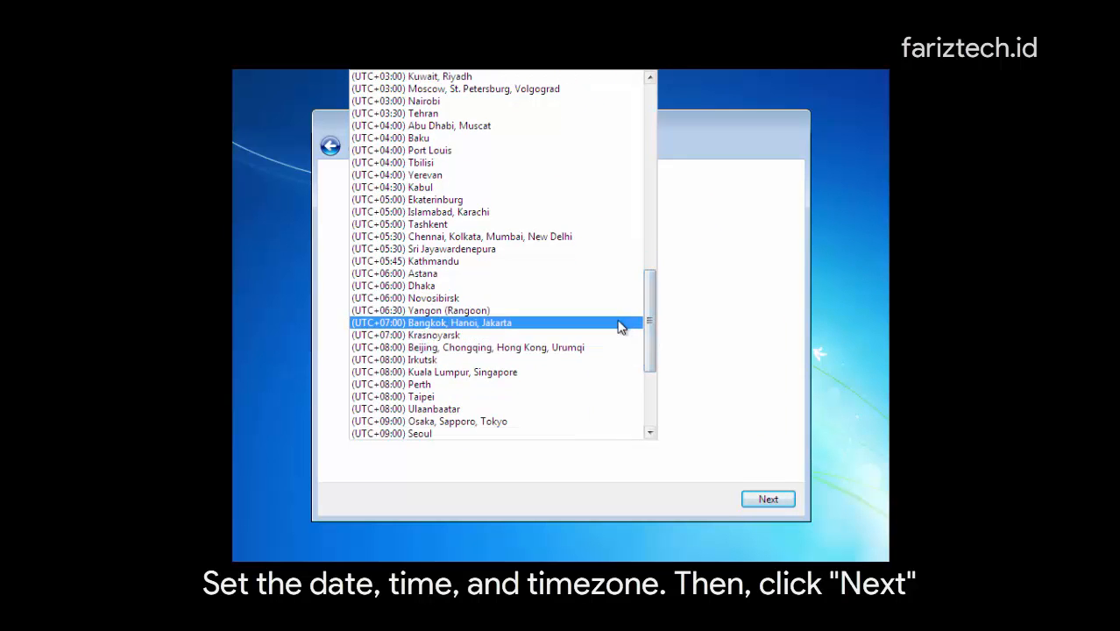
pyautogui.click(625, 323)
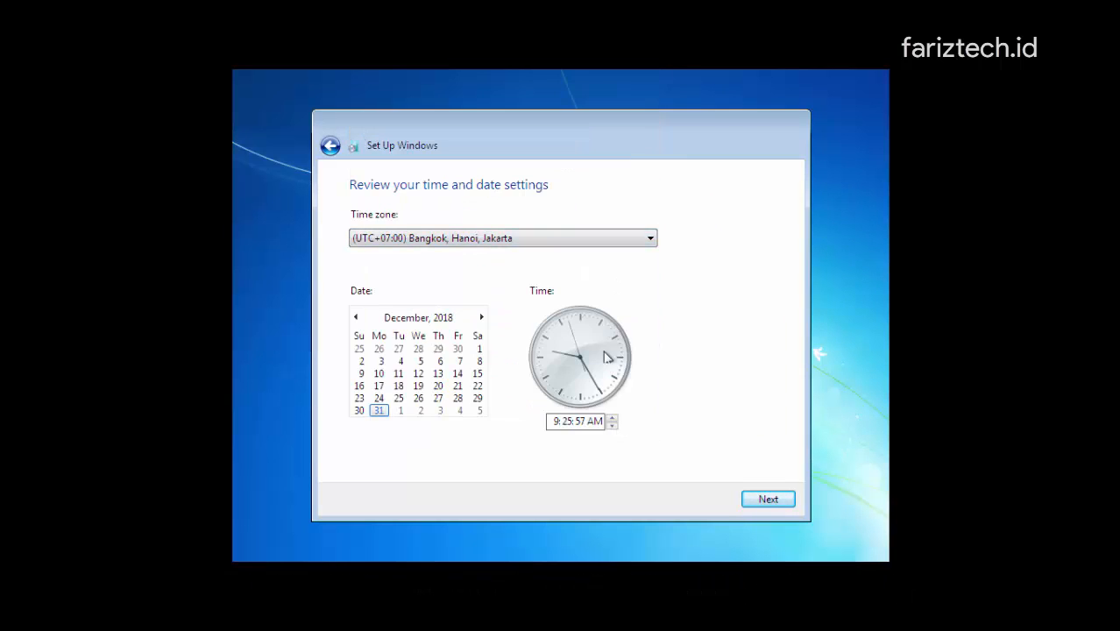
pyautogui.click(756, 499)
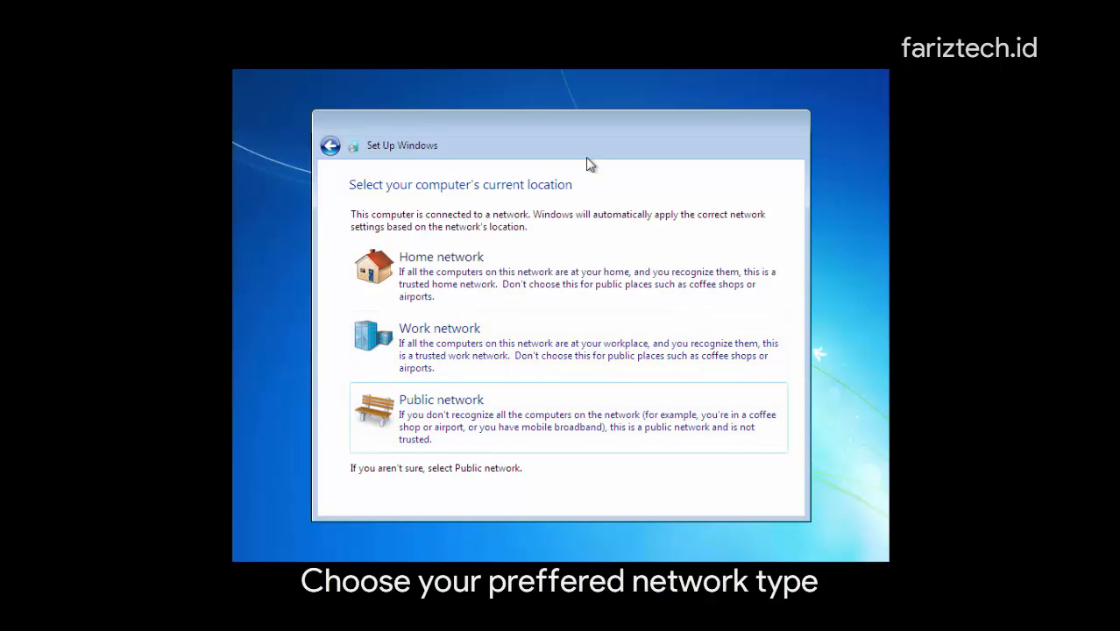
pyautogui.click(461, 330)
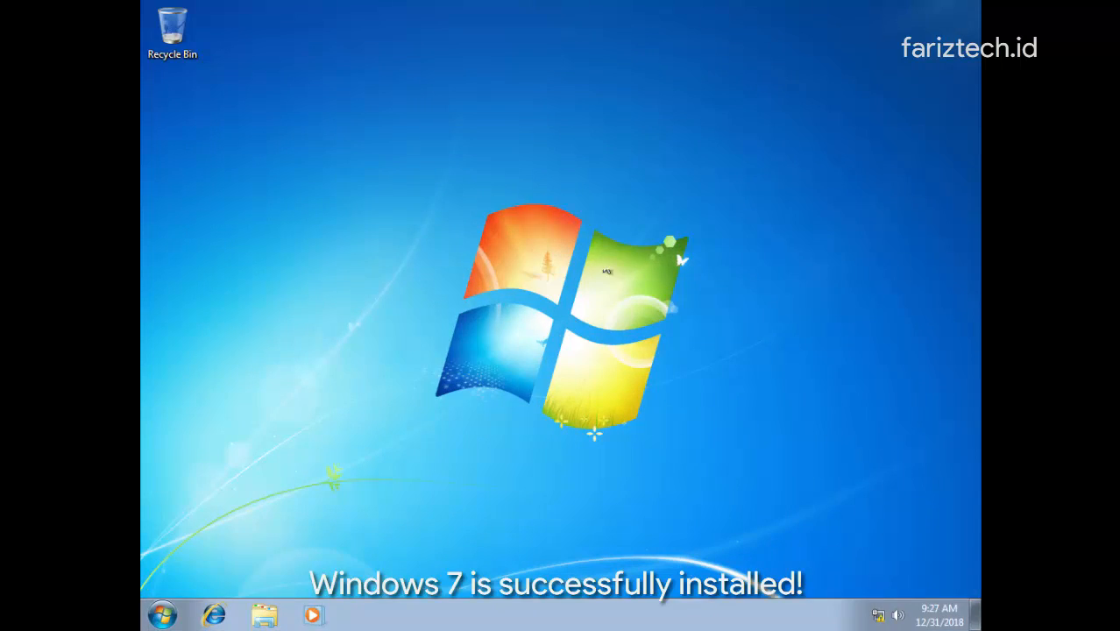
# - Run winver to check the installed Windows edition and version, and close the About Windows window
pyautogui.press('super+r')
pyautogui.write('wi')
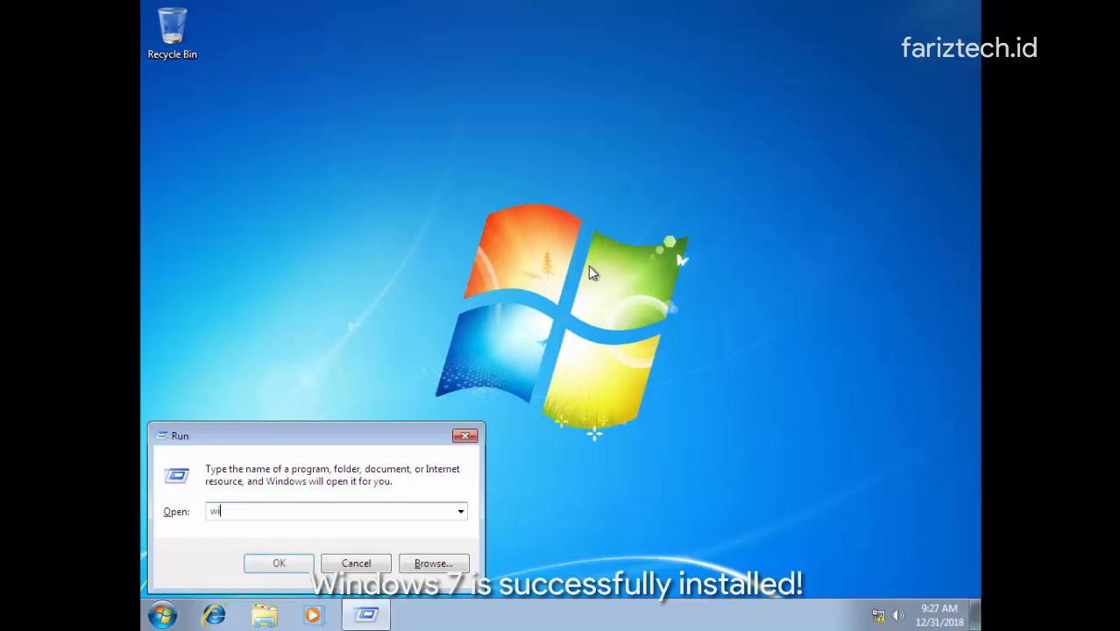
pyautogui.write('nver')
pyautogui.press('Return')
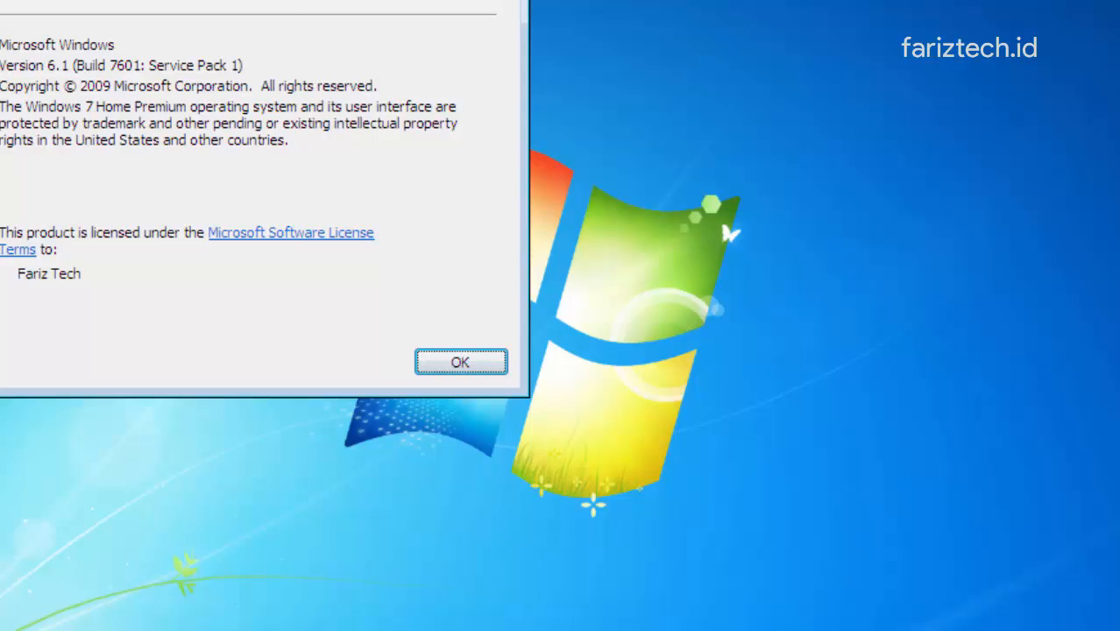
pyautogui.moveTo(368, 0); pyautogui.dragTo(691, 17)
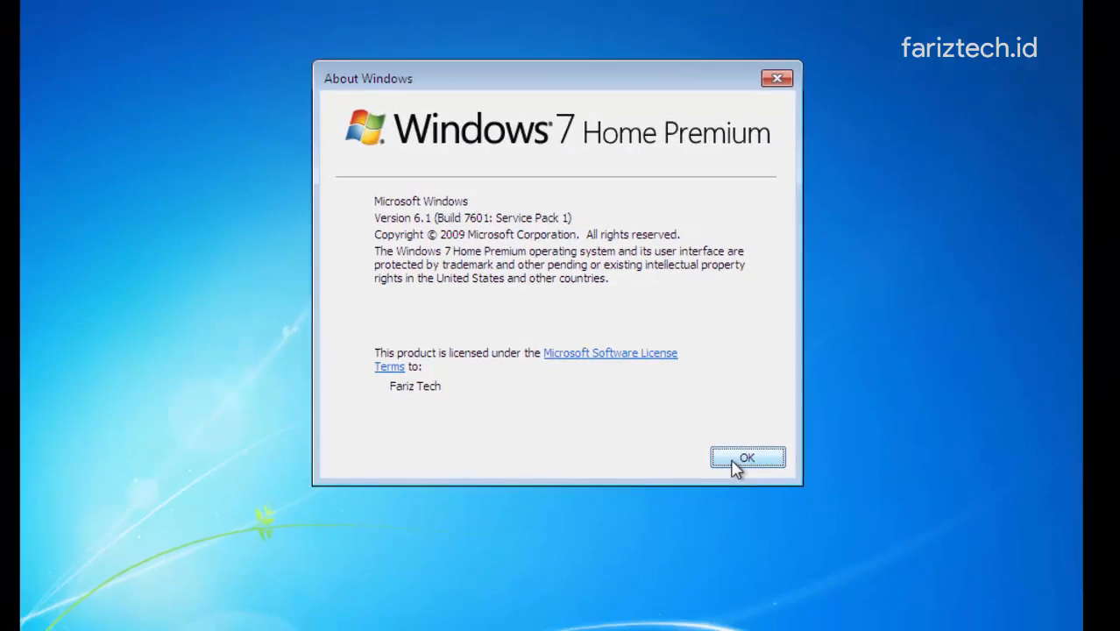
pyautogui.click(789, 497)
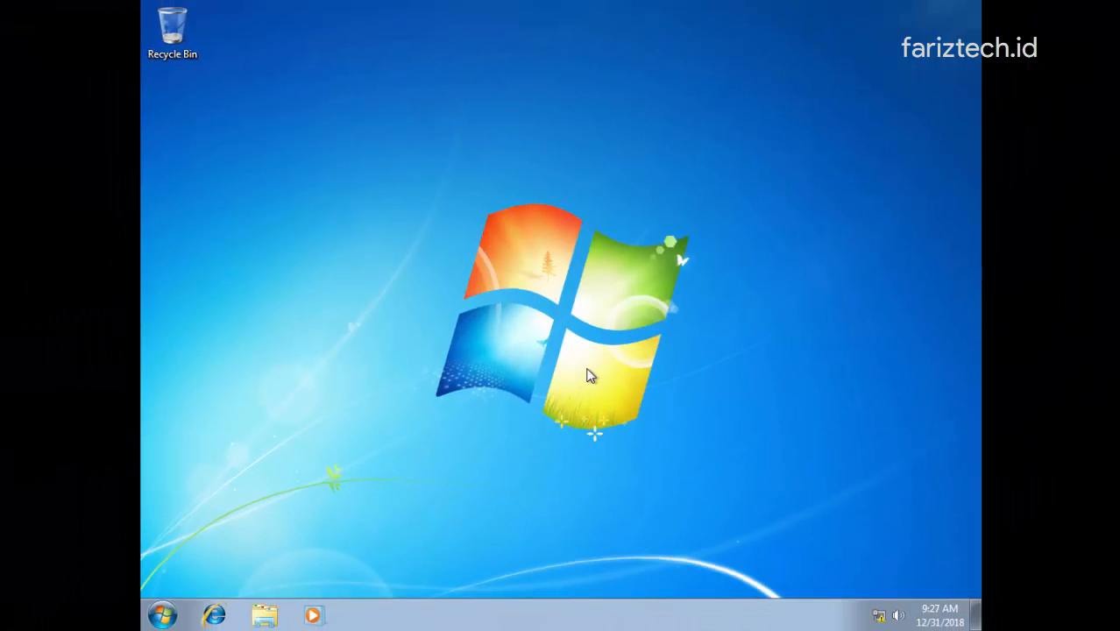
# - Shut down the computer
pyautogui.press('super')
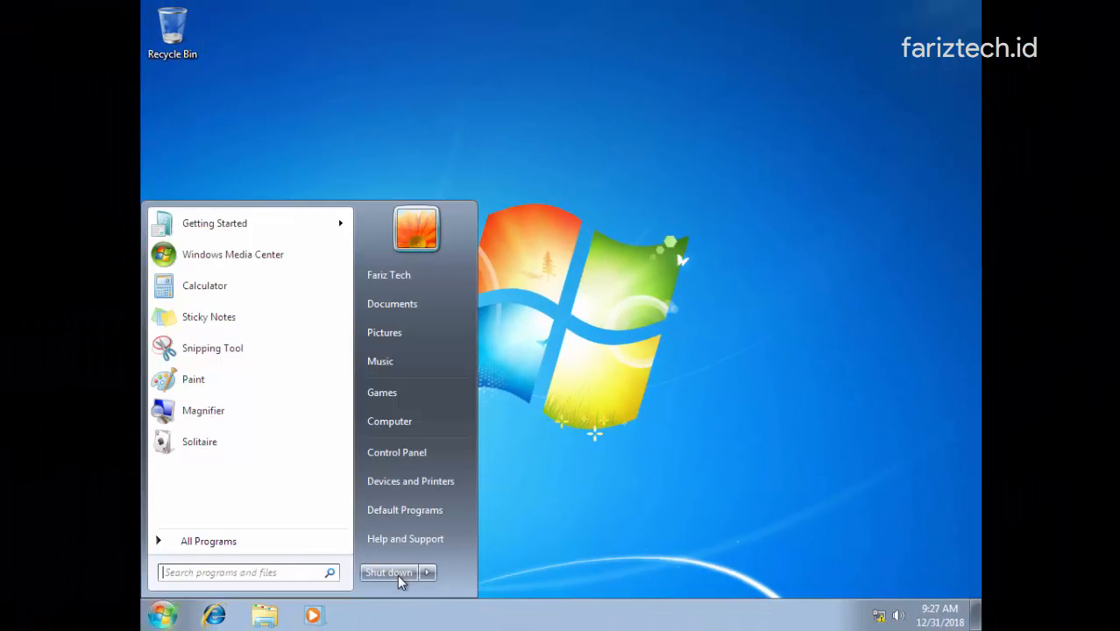
pyautogui.click(396, 574)
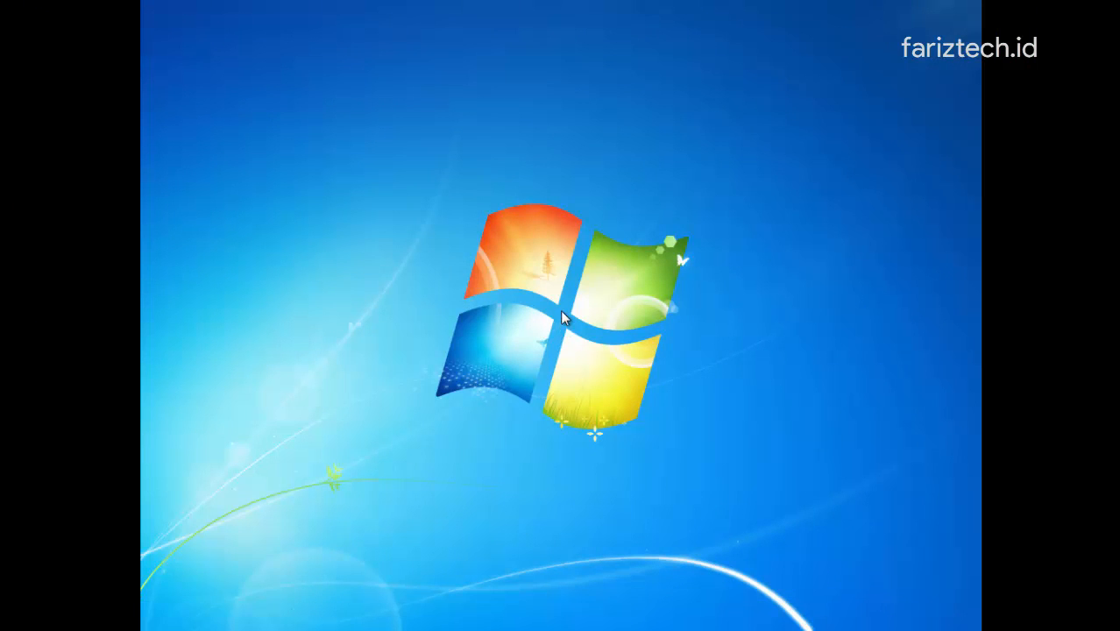